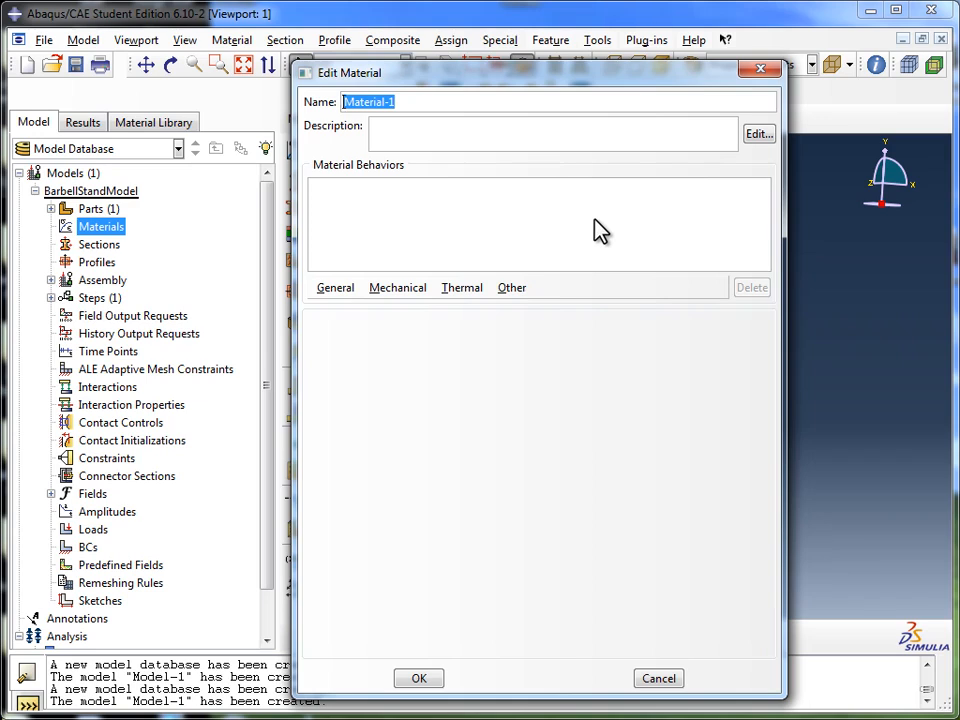
Name the new material Steel.
{"action": "type", "text": "St"}
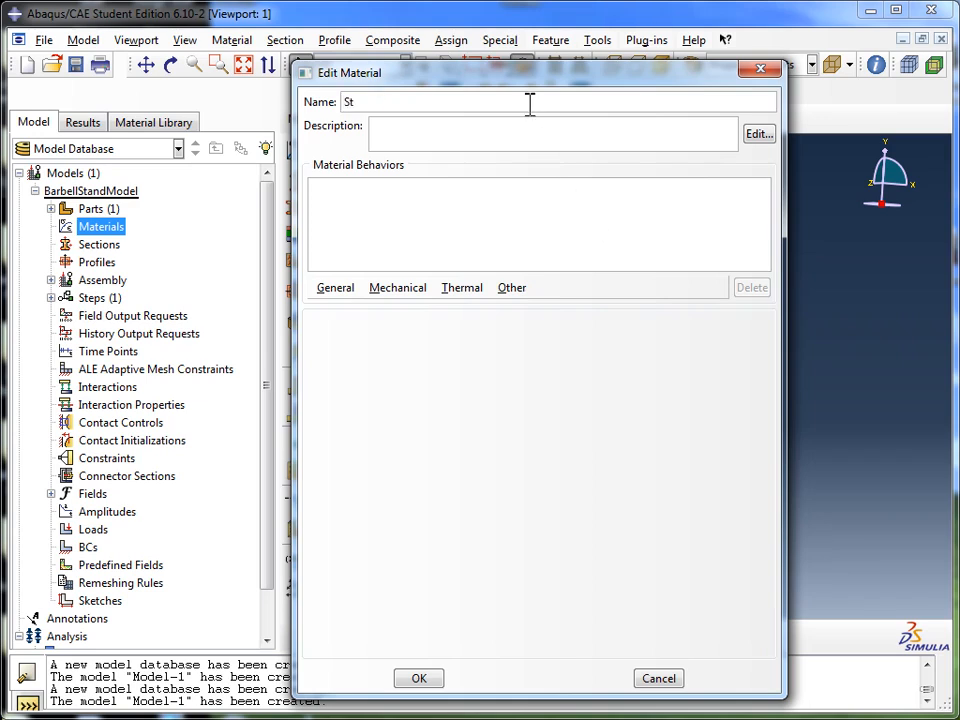
{"action": "type", "text": "eel"}
{"action": "left_click", "coordinate": [510, 132]}
{"action": "left_click", "coordinate": [333, 289]}
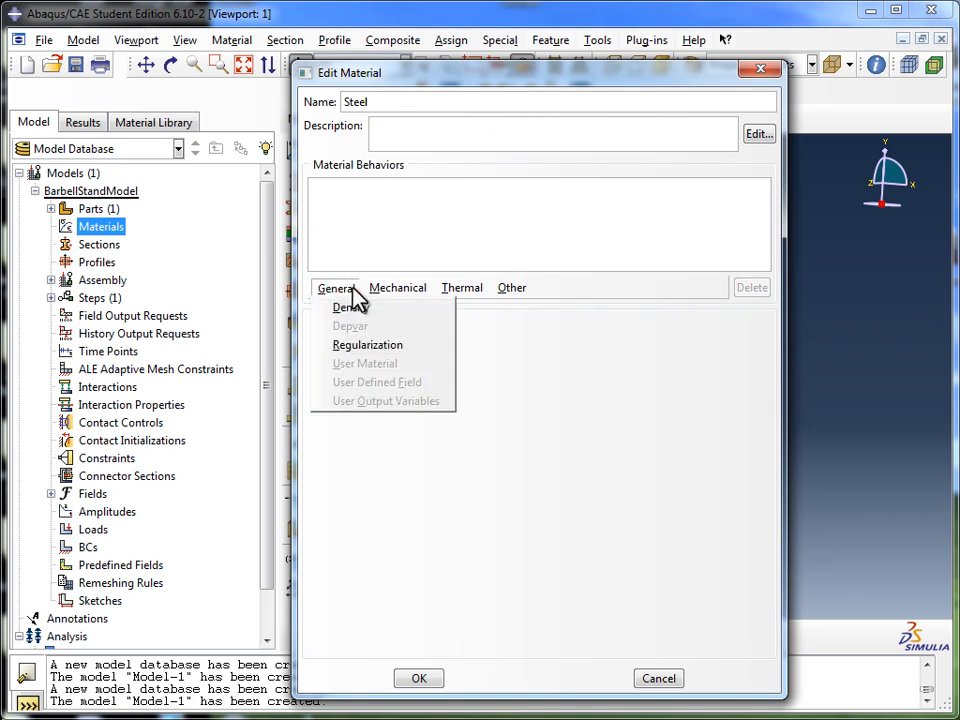
{"action": "mouse_move", "coordinate": [368, 291]}
{"action": "mouse_move", "coordinate": [454, 293]}
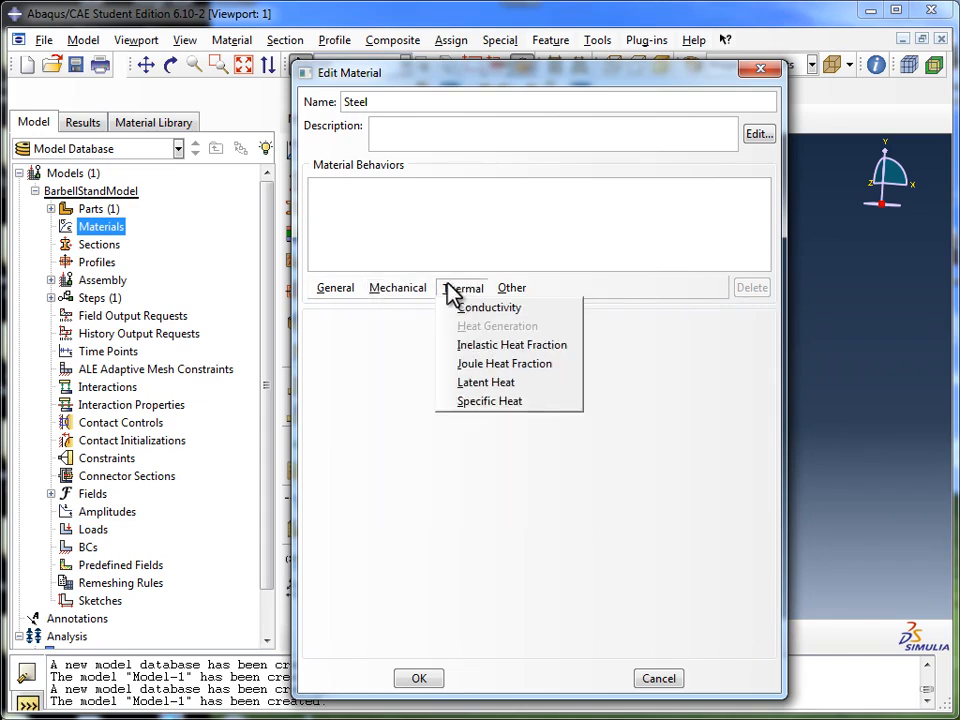
{"action": "mouse_move", "coordinate": [399, 298]}
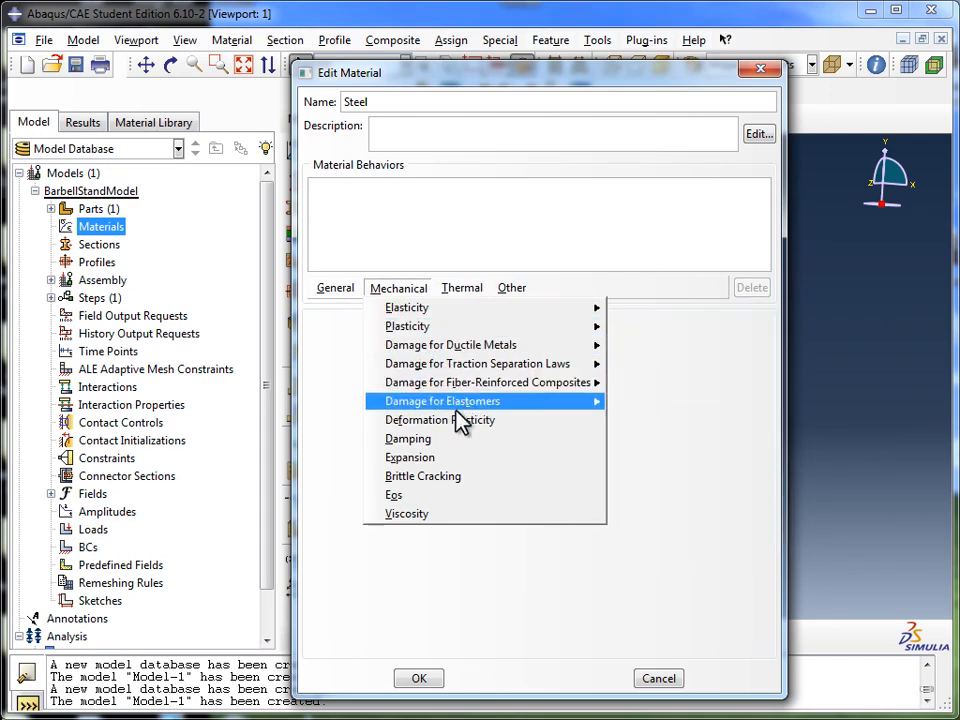
{"action": "mouse_move", "coordinate": [484, 345]}
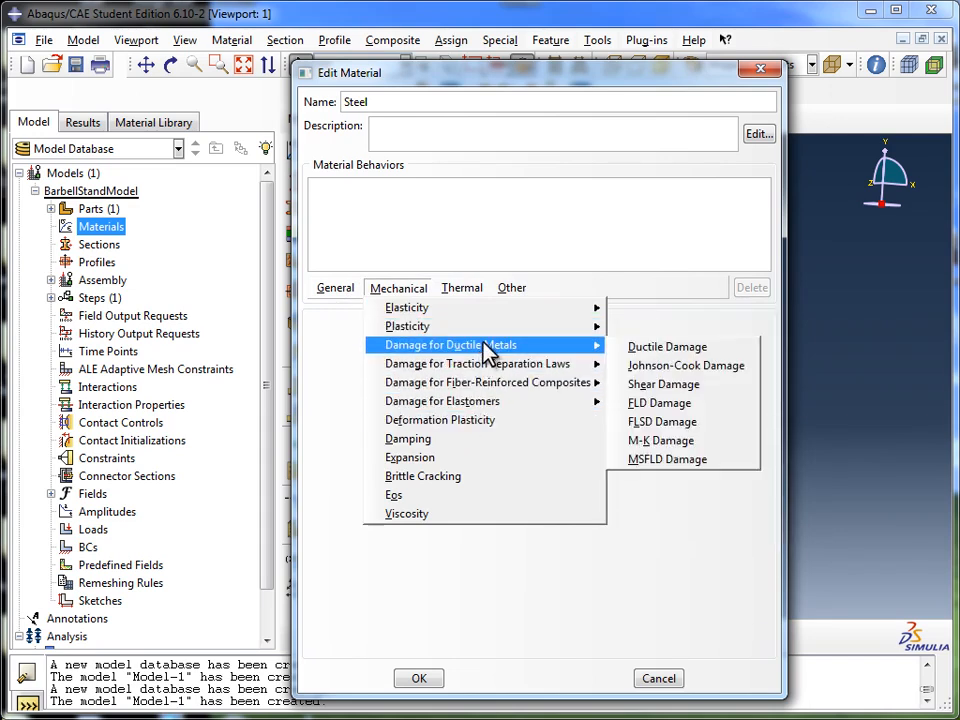
{"action": "mouse_move", "coordinate": [494, 388]}
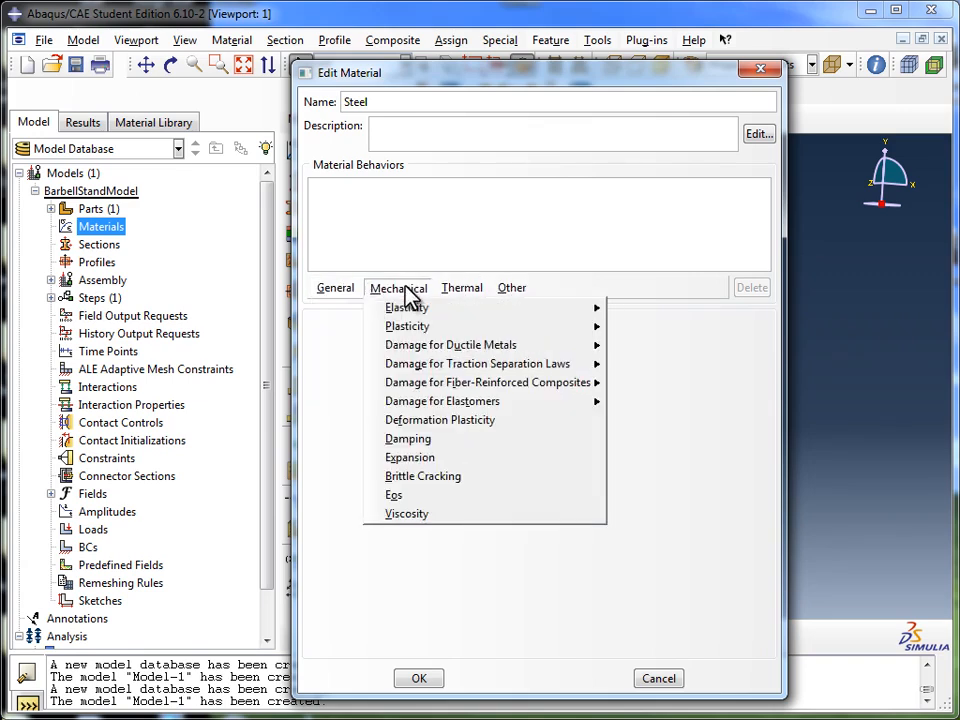
{"action": "left_click", "coordinate": [408, 238]}
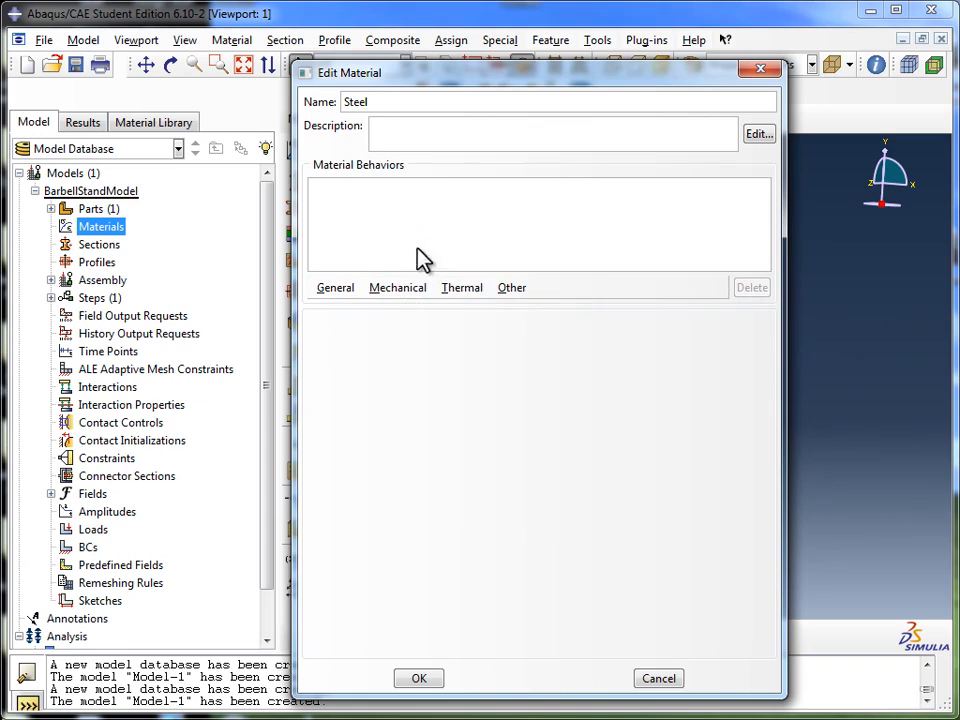
{"action": "left_click", "coordinate": [119, 415]}
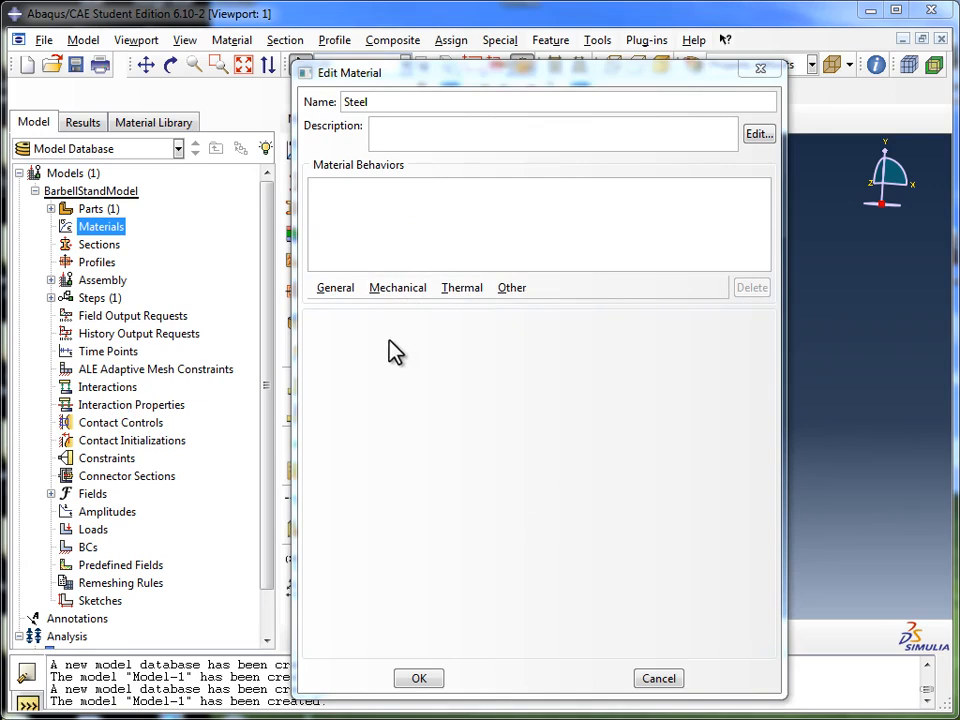
Add a density behavior to the Steel material with a mass density of 7800.
{"action": "left_click", "coordinate": [336, 288]}
{"action": "left_click", "coordinate": [342, 306]}
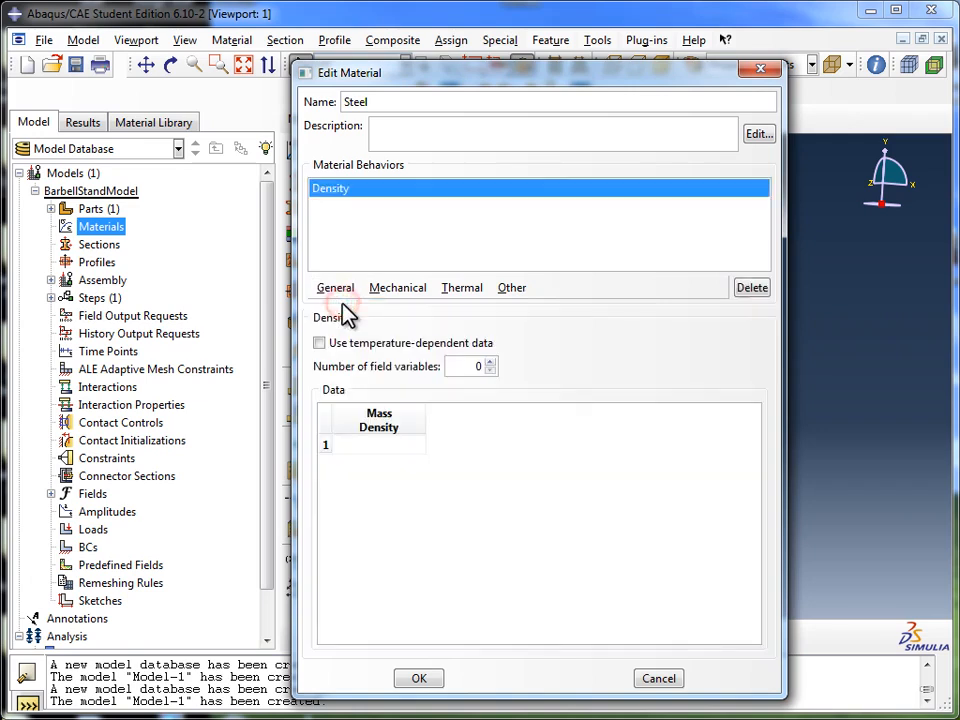
{"action": "left_click", "coordinate": [375, 446]}
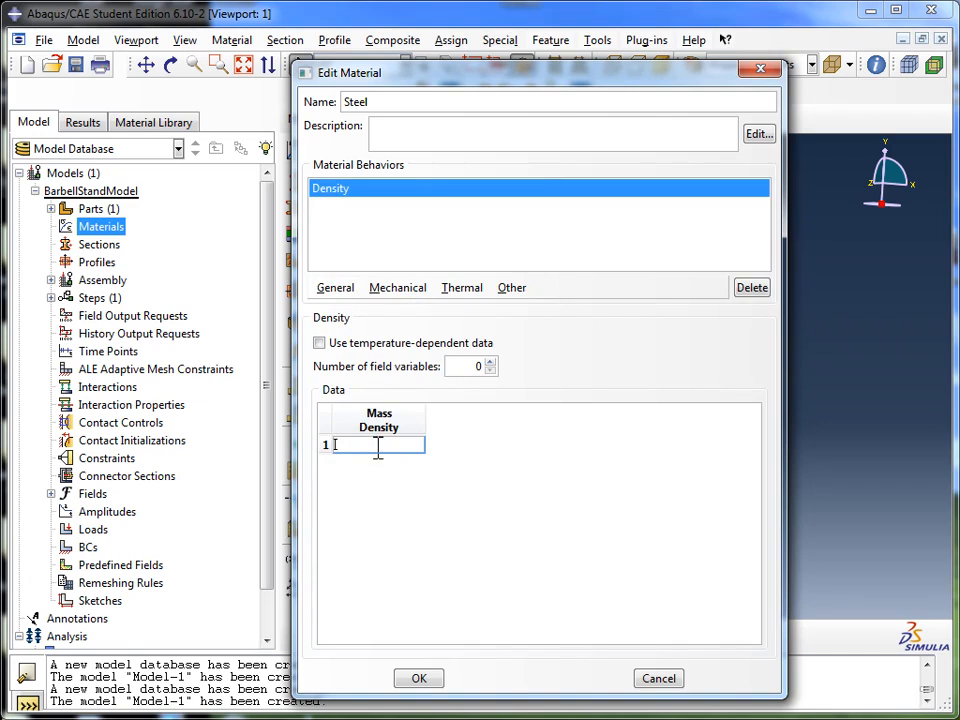
{"action": "type", "text": "7800"}
{"action": "left_click", "coordinate": [397, 490]}
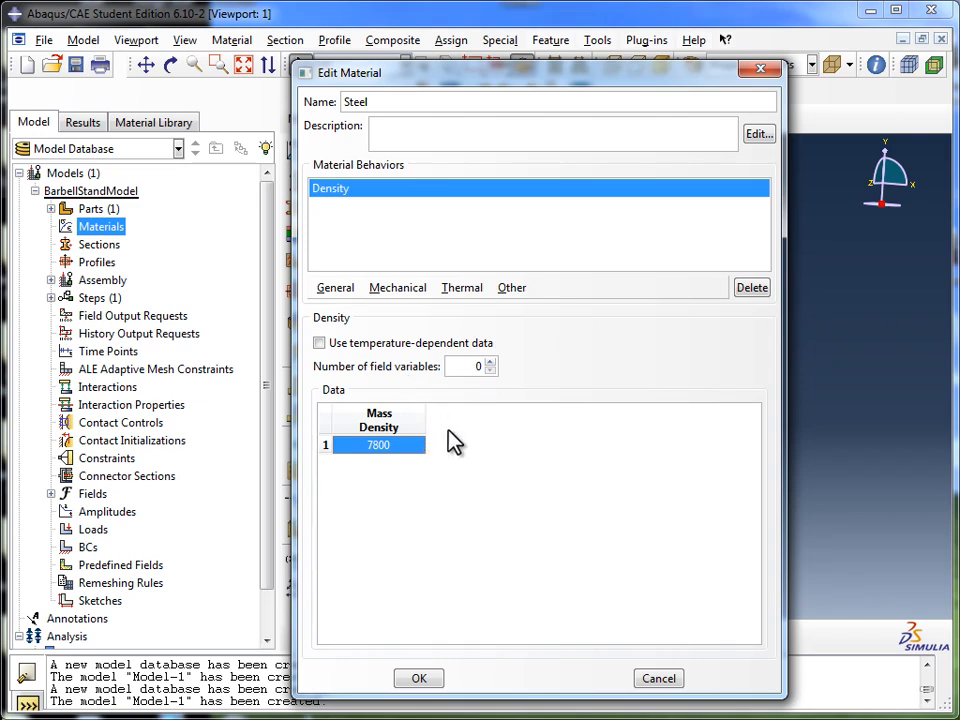
Add an isotropic elastic behavior to the Steel material with Young's modulus 200E9 and Poisson's ratio 0.3.
{"action": "left_click", "coordinate": [404, 288]}
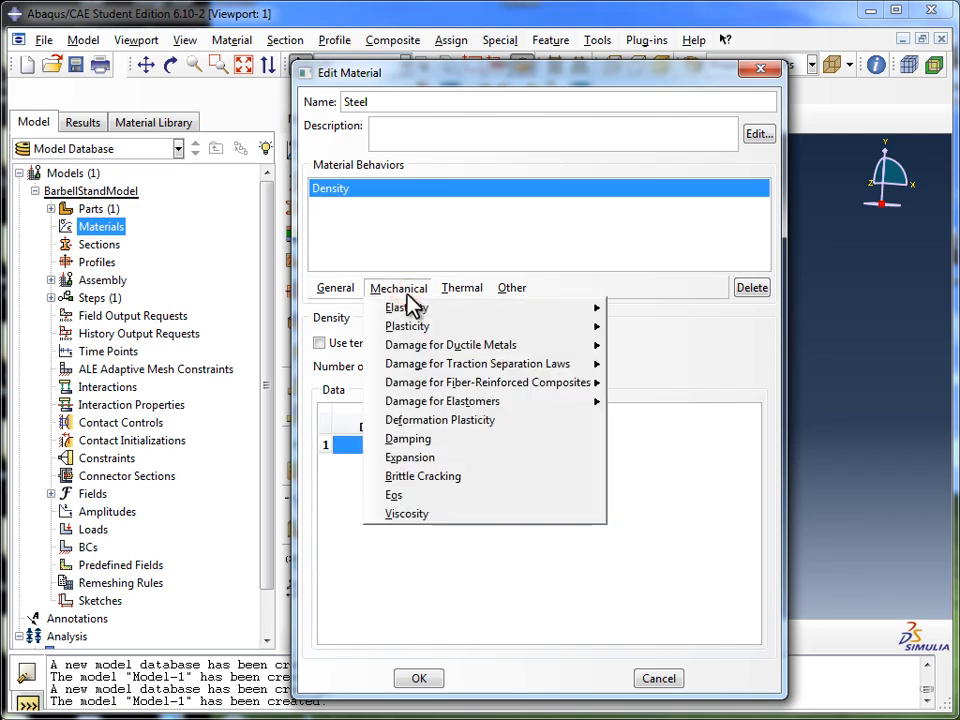
{"action": "mouse_move", "coordinate": [412, 310]}
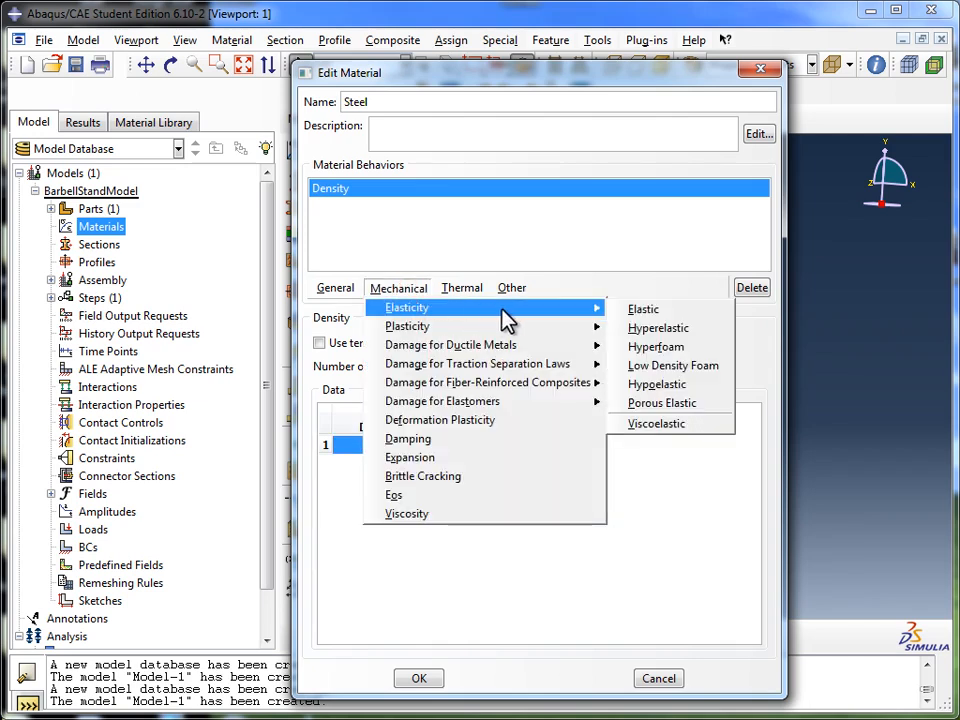
{"action": "left_click", "coordinate": [645, 313]}
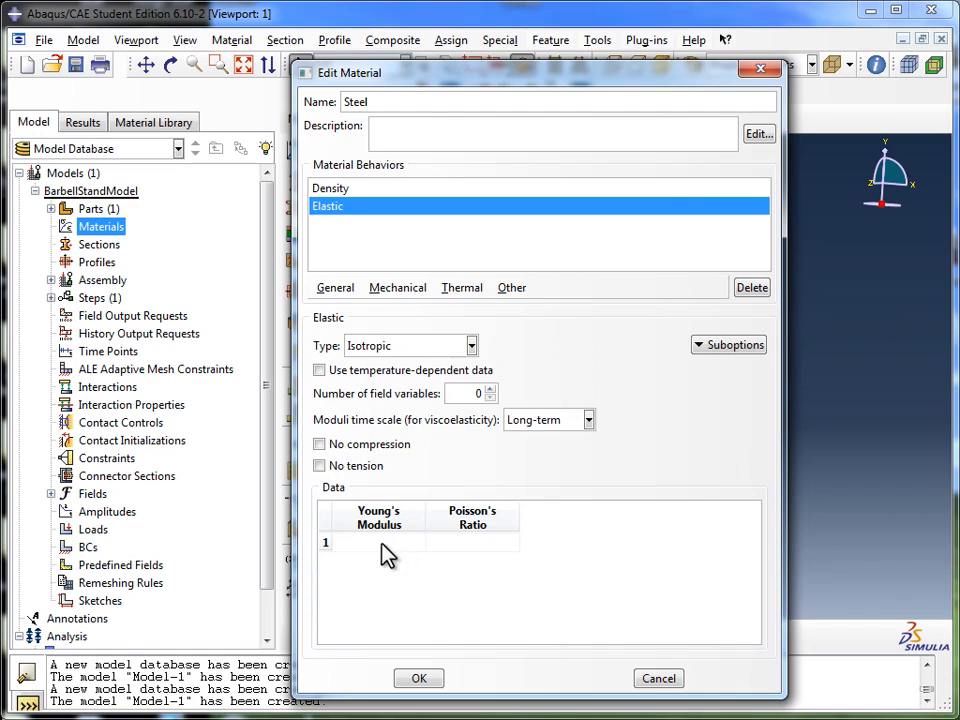
{"action": "left_click", "coordinate": [472, 542]}
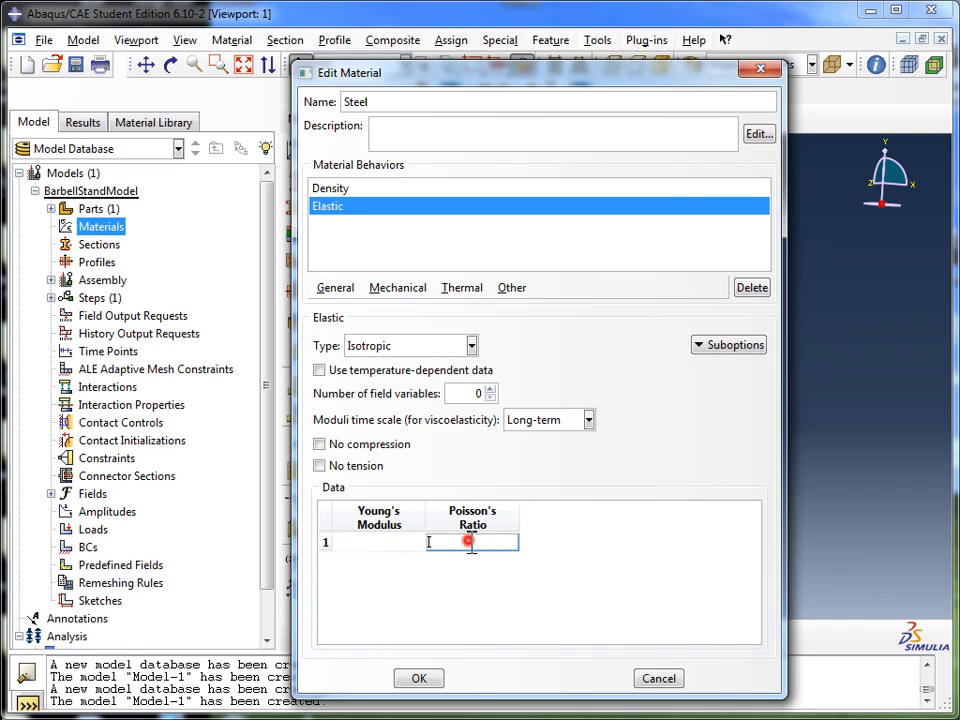
{"action": "type", "text": "0.3"}
{"action": "key", "text": "Return"}
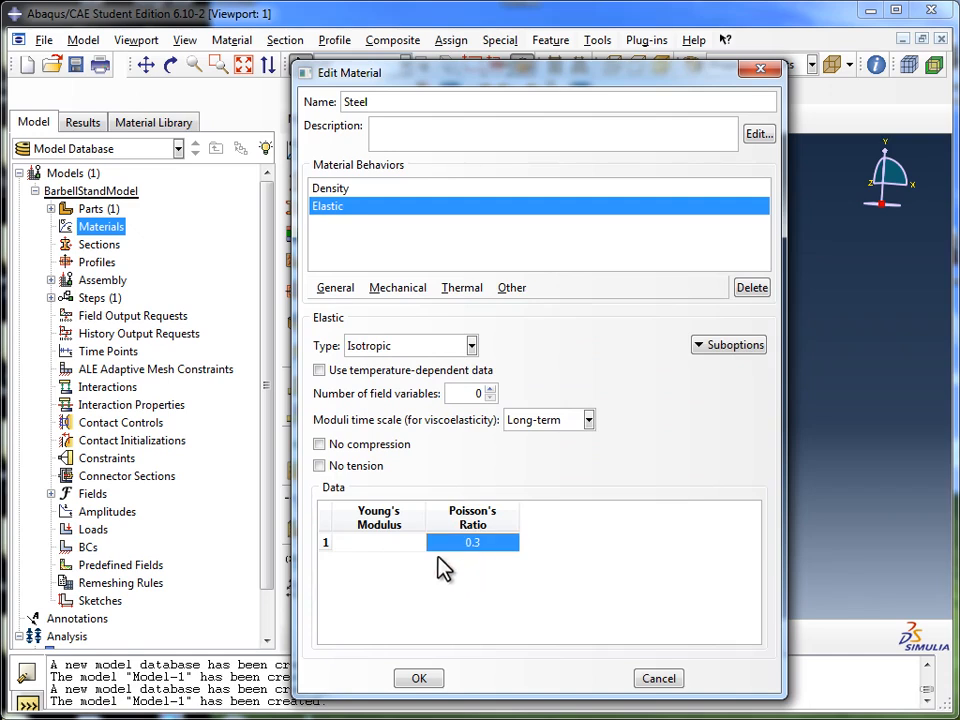
{"action": "left_click", "coordinate": [398, 543]}
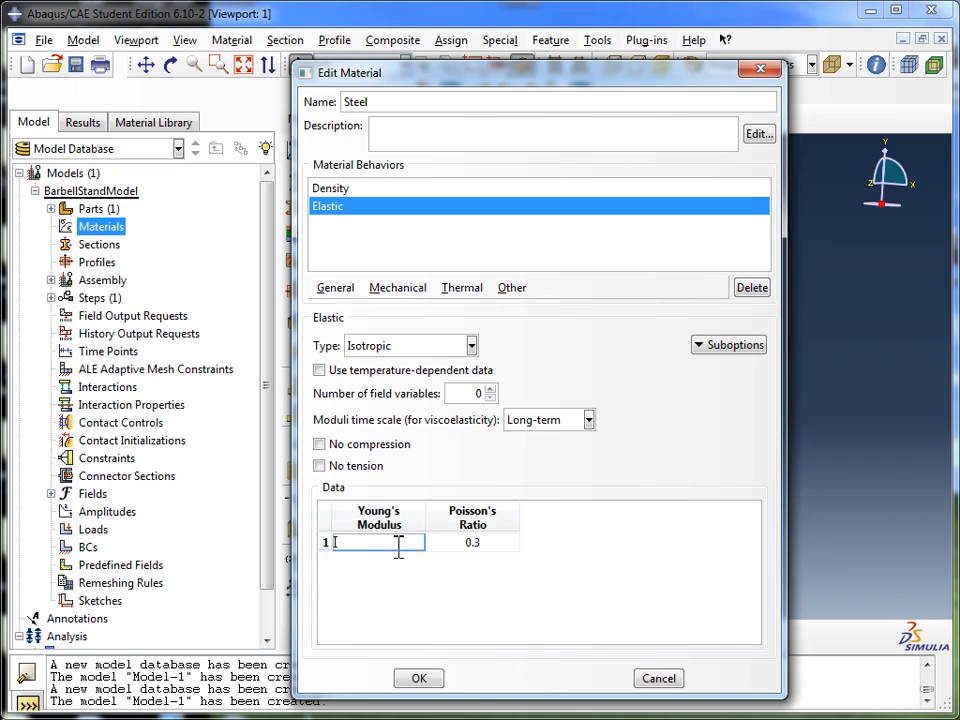
{"action": "type", "text": "200E9"}
{"action": "left_click", "coordinate": [395, 587]}
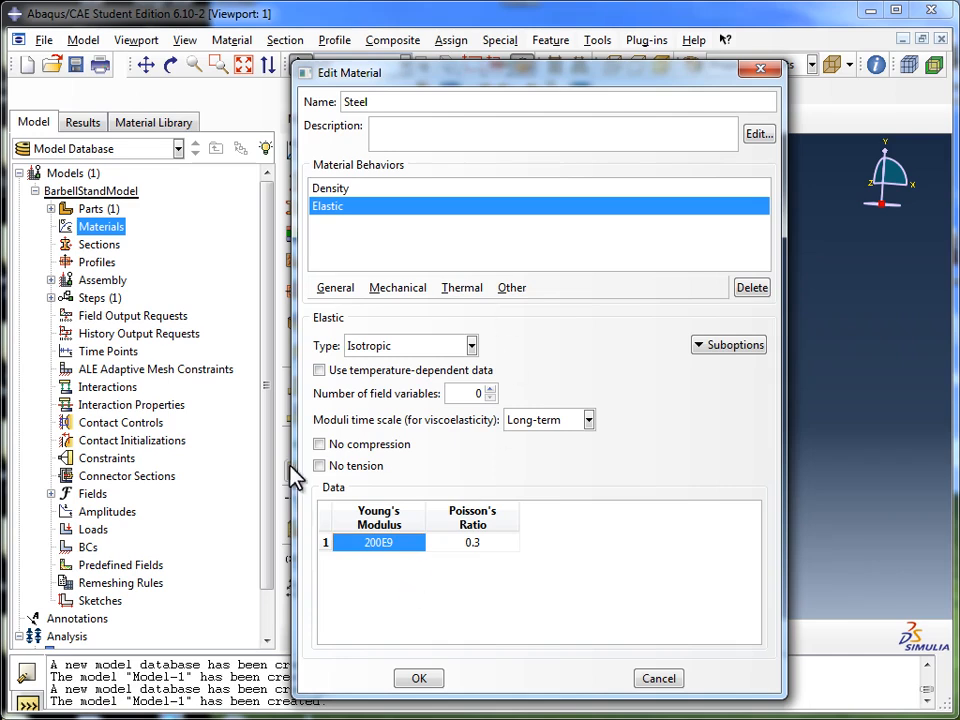
Accept the Steel material definition and close its editor.
{"action": "left_click", "coordinate": [464, 289]}
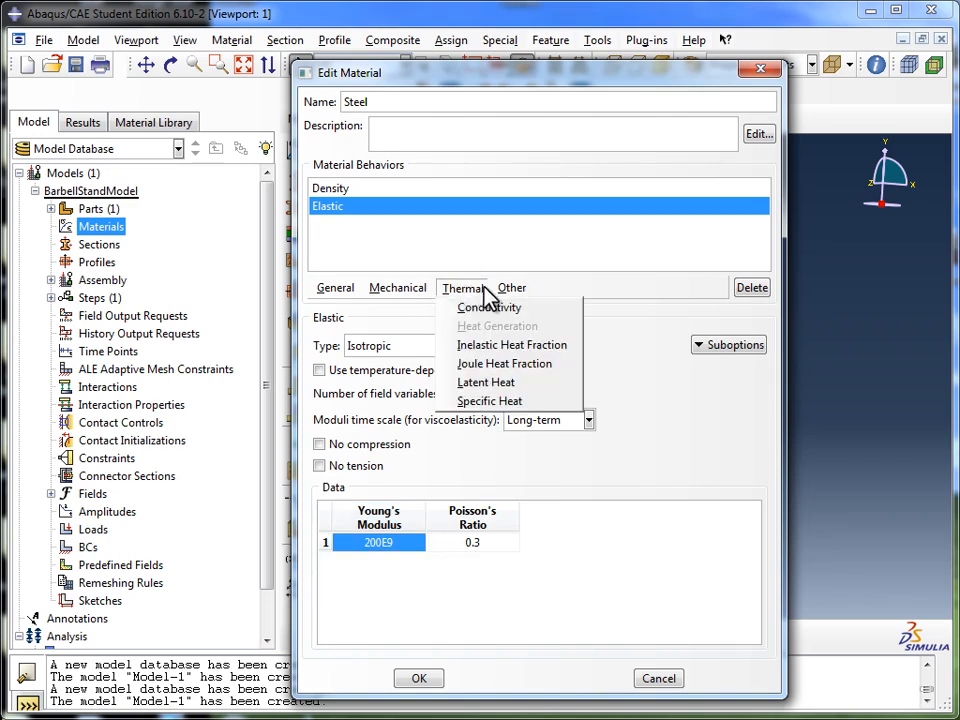
{"action": "mouse_move", "coordinate": [503, 292]}
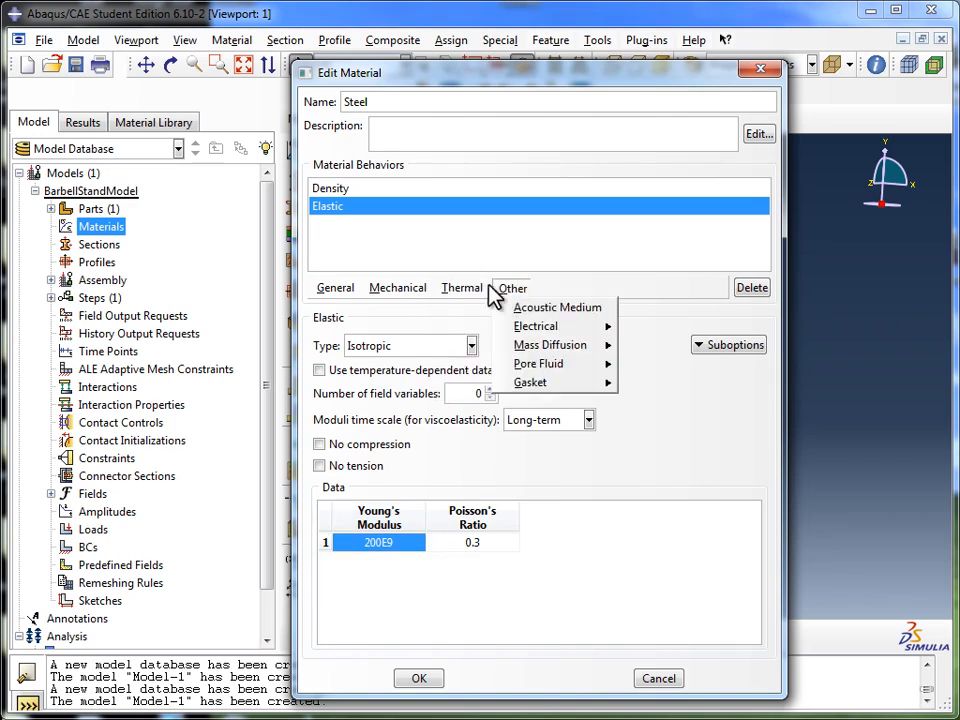
{"action": "left_click", "coordinate": [472, 287]}
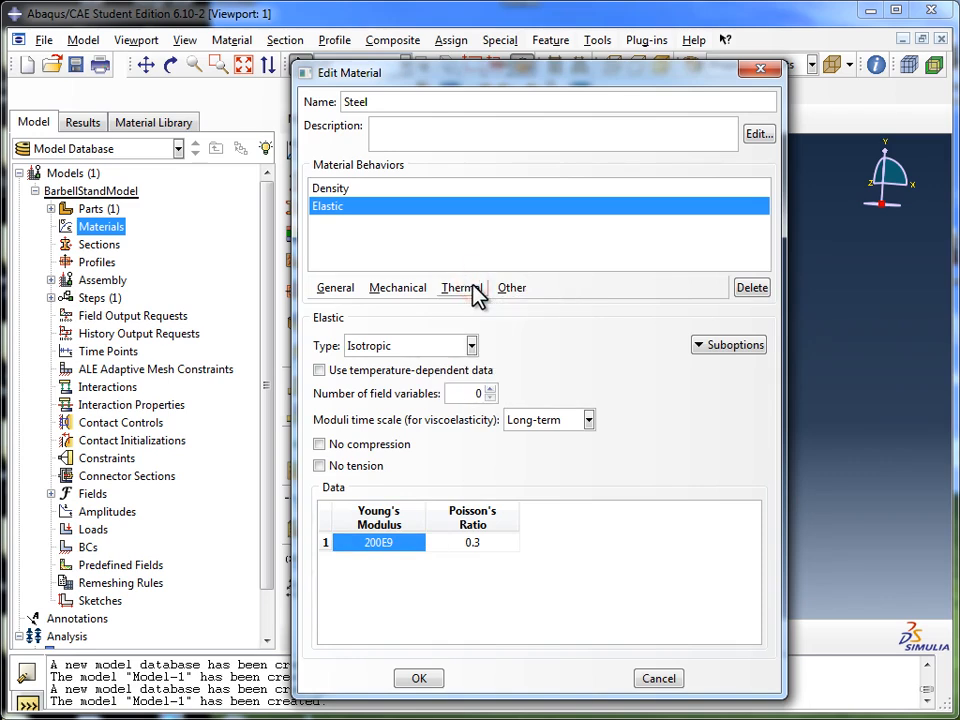
{"action": "left_click", "coordinate": [420, 680]}
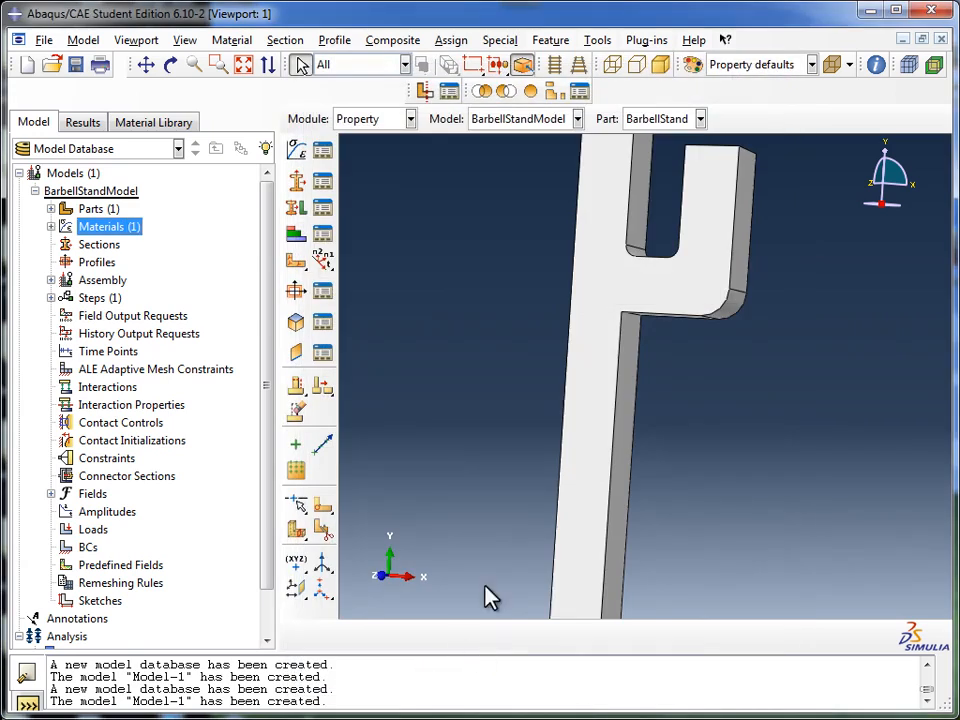
Reopen the Steel material from the model tree to review its definition, and close it without changes.
{"action": "left_click", "coordinate": [51, 227]}
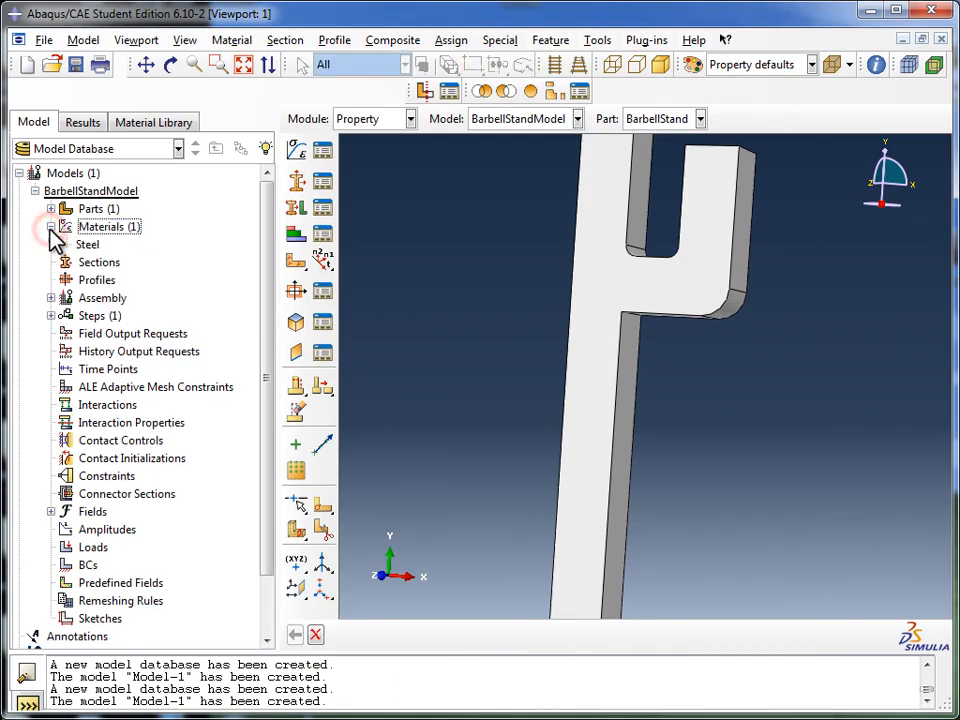
{"action": "left_click", "coordinate": [89, 249]}
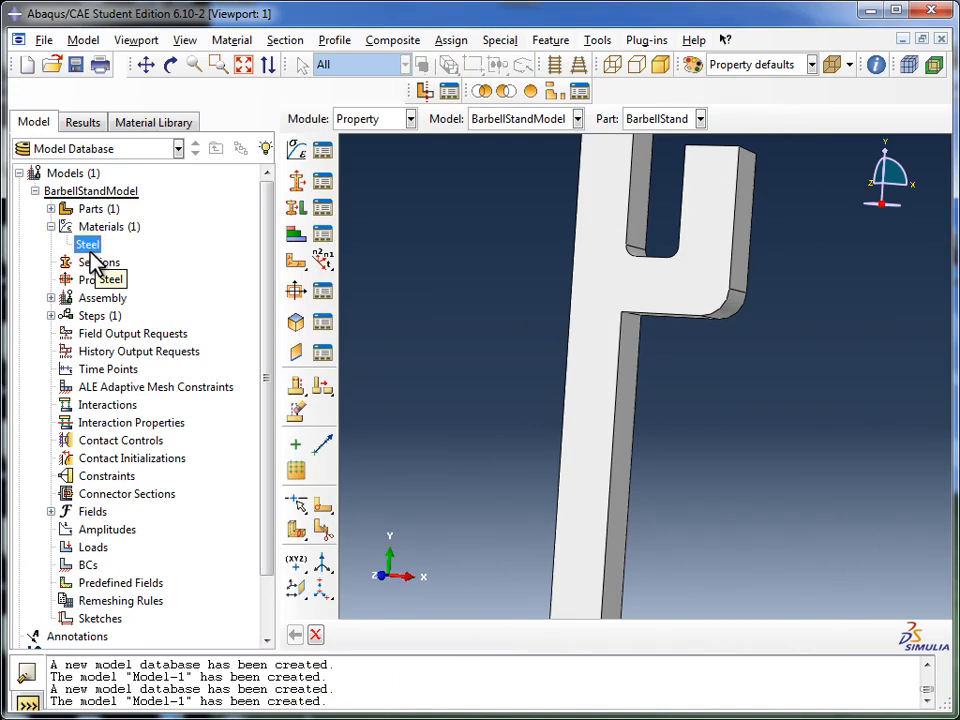
{"action": "right_click", "coordinate": [90, 250]}
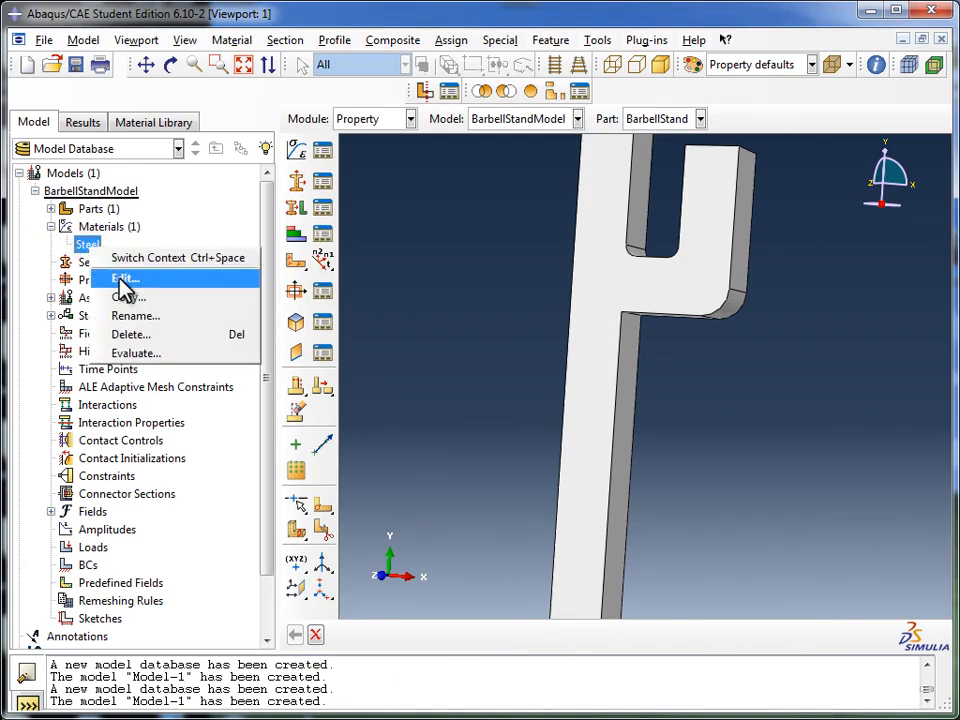
{"action": "left_click", "coordinate": [124, 279]}
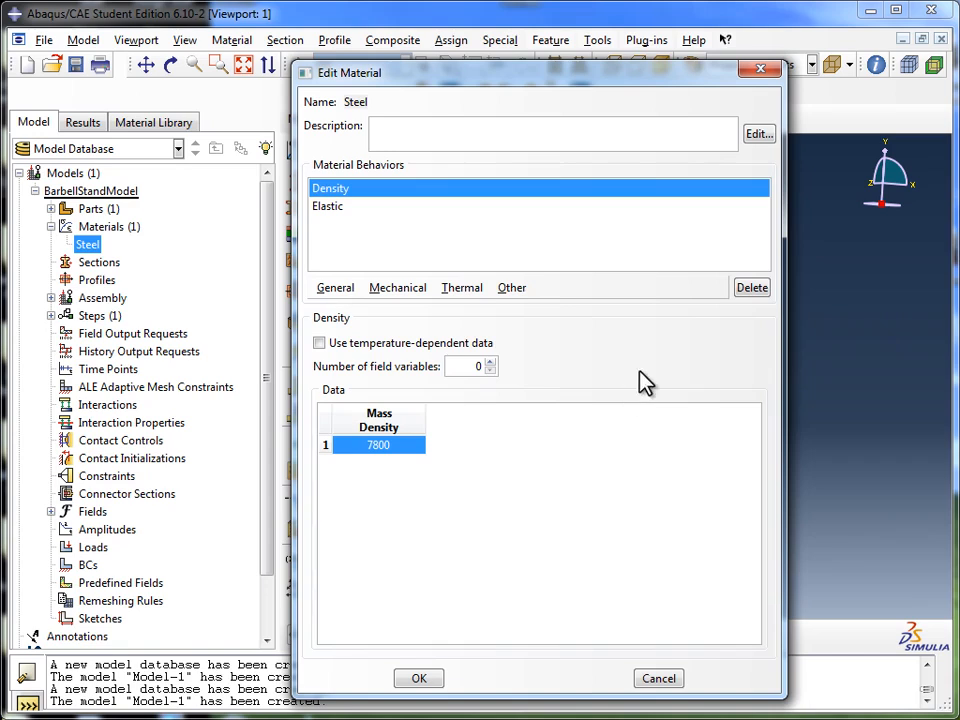
{"action": "left_click", "coordinate": [767, 76]}
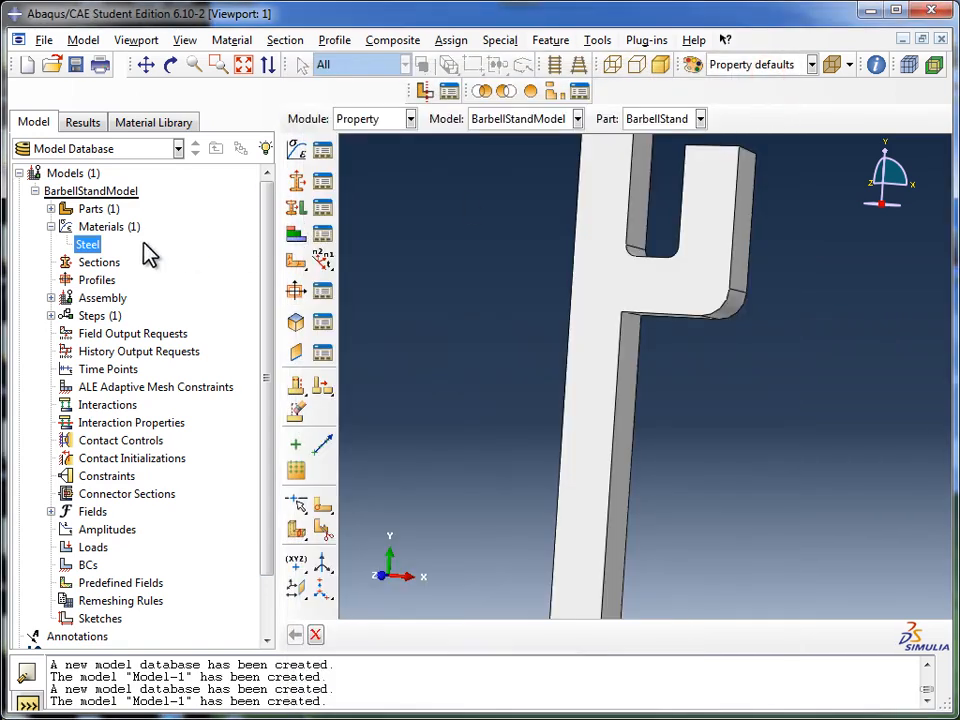
{"action": "left_click", "coordinate": [115, 228]}
{"action": "left_click", "coordinate": [87, 245]}
{"action": "double_click", "coordinate": [108, 227]}
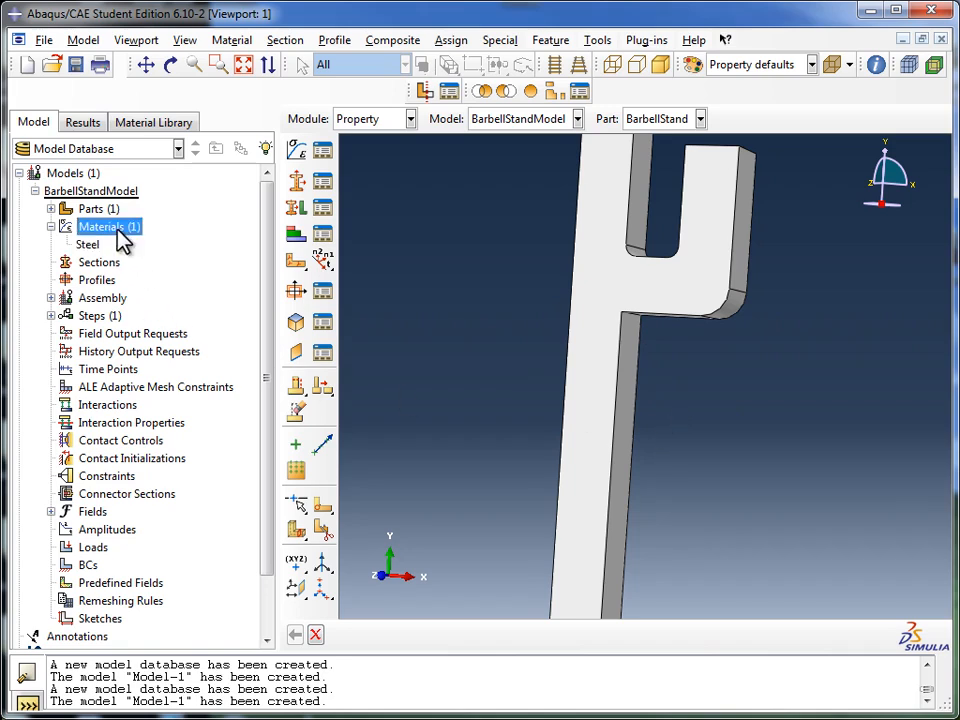